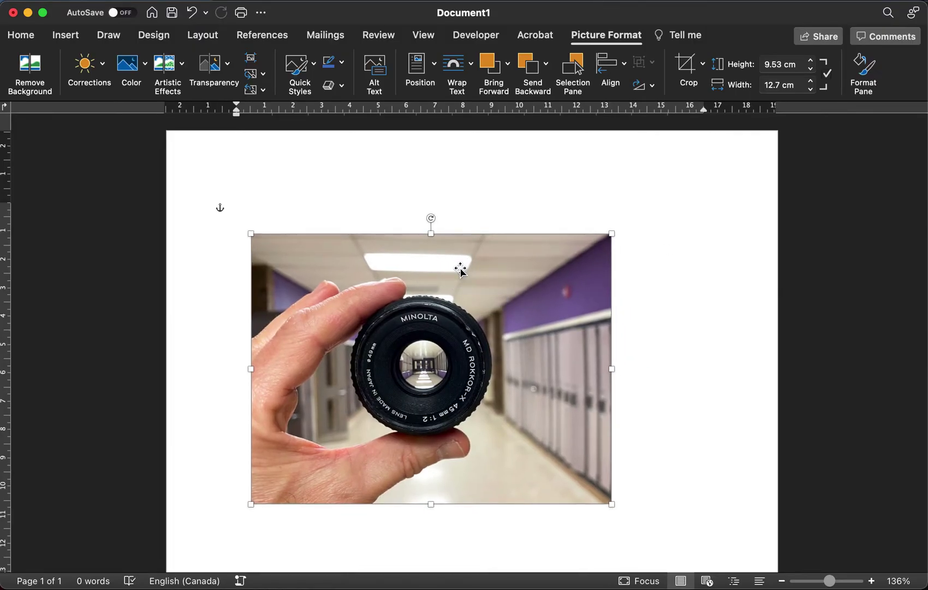
Step: Draw a horizontal text box just below the lens photo and type 'Type your caption!' into it
right_click(461, 269)
left_click(650, 356)
left_click(66, 37)
left_click(675, 65)
left_click(707, 89)
mouse_move(251, 514)
left_mouse_down()
mouse_move(491, 525)
mouse_move(609, 546)
left_mouse_up()
type("Type your capt")
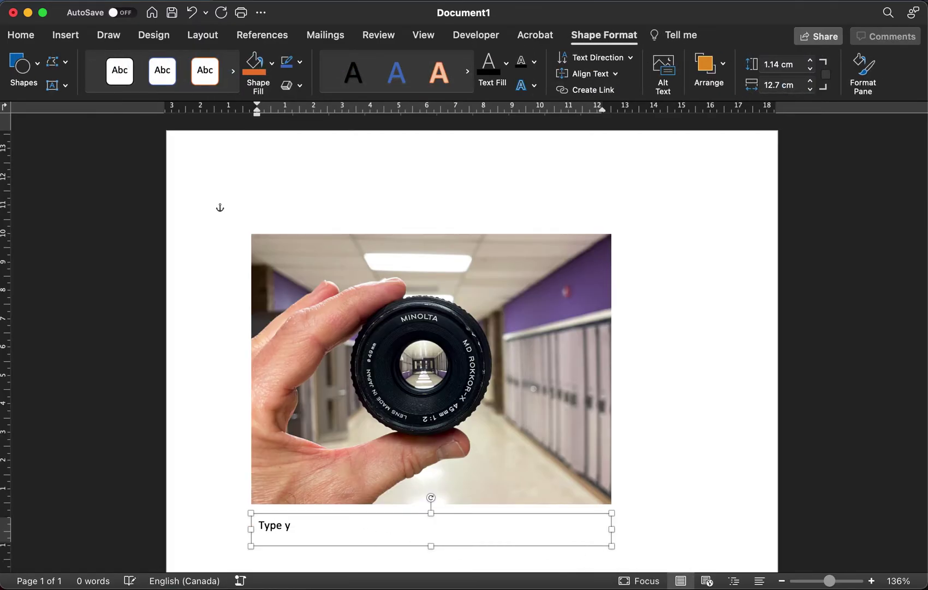
type("ion!")
Step: Nudge the photo right and align the caption text box directly beneath it
left_click_drag(355, 374, 437, 326)
left_click(295, 515)
left_click_drag(375, 490, 381, 485)
Step: Group the photo and caption text box together, then move the group left
left_click(431, 394, "shift")
right_click(390, 312)
mouse_move(446, 377)
left_click(566, 379)
left_click_drag(521, 343, 461, 341)
Step: Resize the photo-and-caption group to 7.99 cm tall by 9.25 cm wide, undoing one mis-sized attempt
left_click_drag(627, 527, 603, 507)
left_click_drag(602, 506, 493, 445)
key("super+z")
left_click_drag(604, 507, 527, 440)
Step: In Google Docs, delete the existing captioned image and create a new drawing
key("super+Tab")
key("BackSpace")
left_click(156, 119)
mouse_move(187, 155)
mouse_move(204, 196)
left_click(341, 196)
Step: Upload the lens photo IMG_8588.jpg into the new drawing
left_click(457, 168)
left_click(481, 402)
left_click(182, 135)
left_click(869, 567)
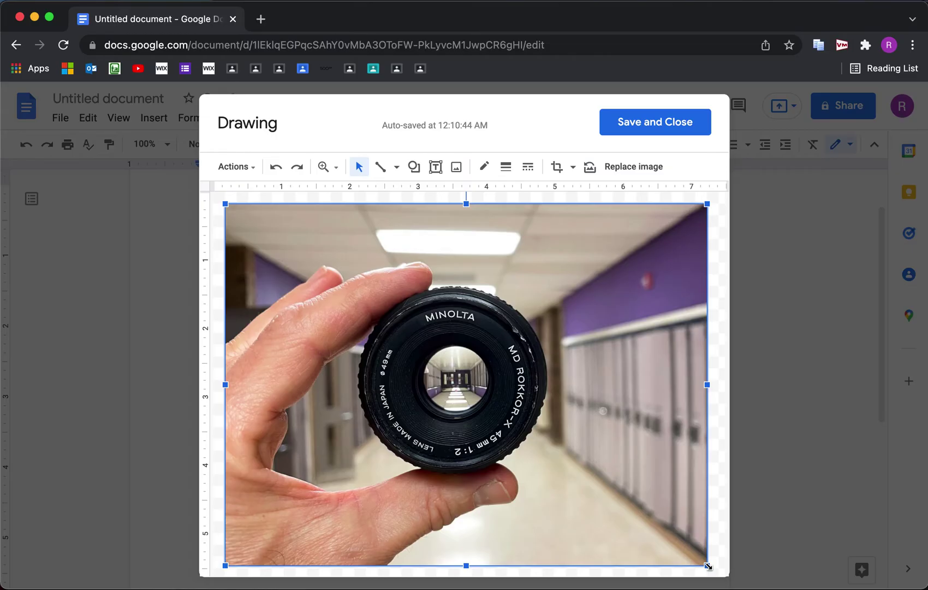
Step: Shrink the lens photo, add a 'Type your caption!' text box beneath it, and save the drawing
left_click_drag(708, 566, 589, 473)
left_click(442, 170)
left_click_drag(225, 488, 589, 533)
type("Tpye")
key("BackSpace")
key("BackSpace")
key("BackSpace")
type("ype your caption!")
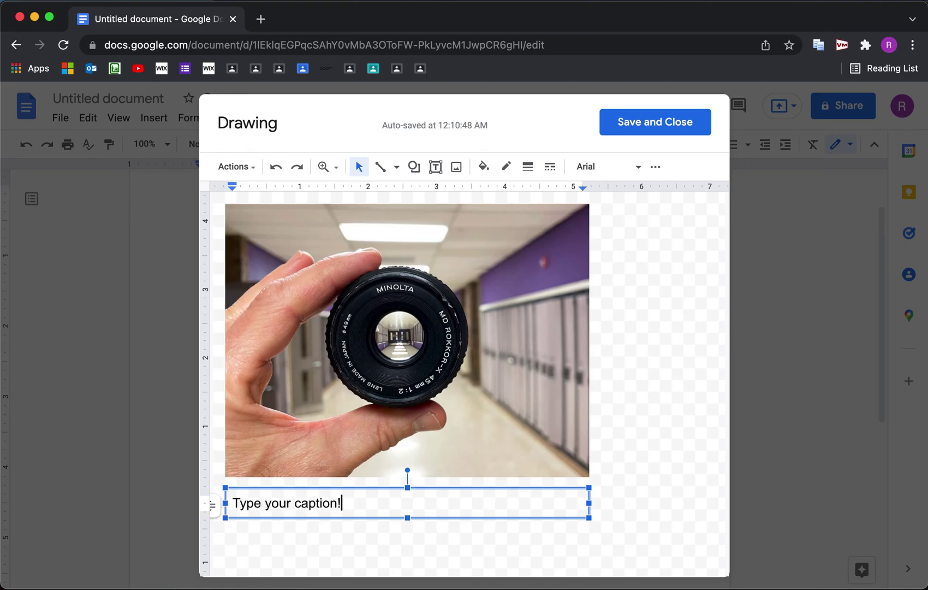
left_click(656, 126)
Step: Set the captioned drawing to Wrap text and reposition it down and right
left_click(488, 266)
left_click(308, 535)
left_click_drag(327, 220, 367, 250)
left_click_drag(507, 286, 477, 275)
Step: Make the captioned drawing smaller and move it right and down
left_click_drag(561, 535, 447, 408)
left_click_drag(371, 290, 462, 319)
left_click(638, 329)
Step: Switch back to Microsoft Word's Document1 with the grouped captioned photo
key("super+Tab")
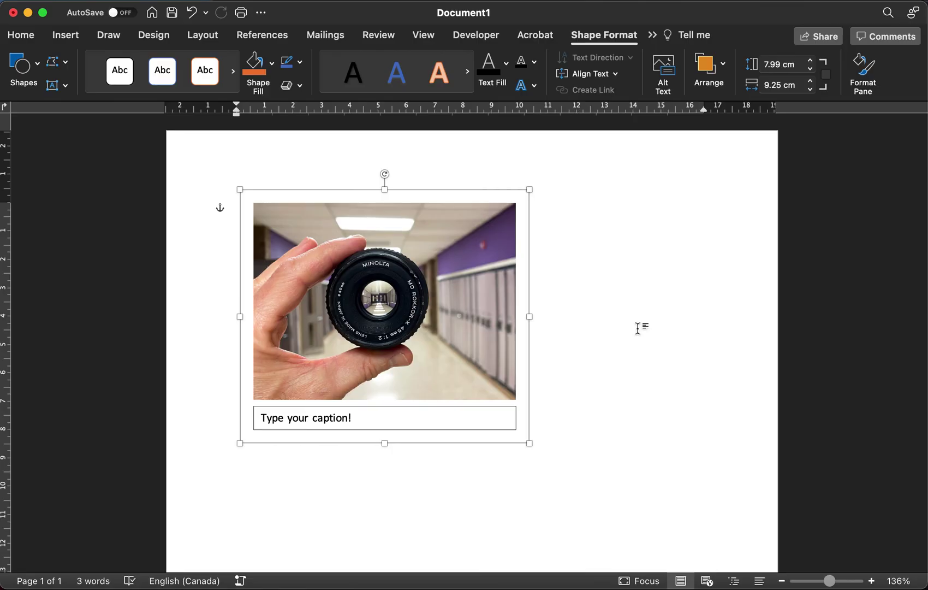